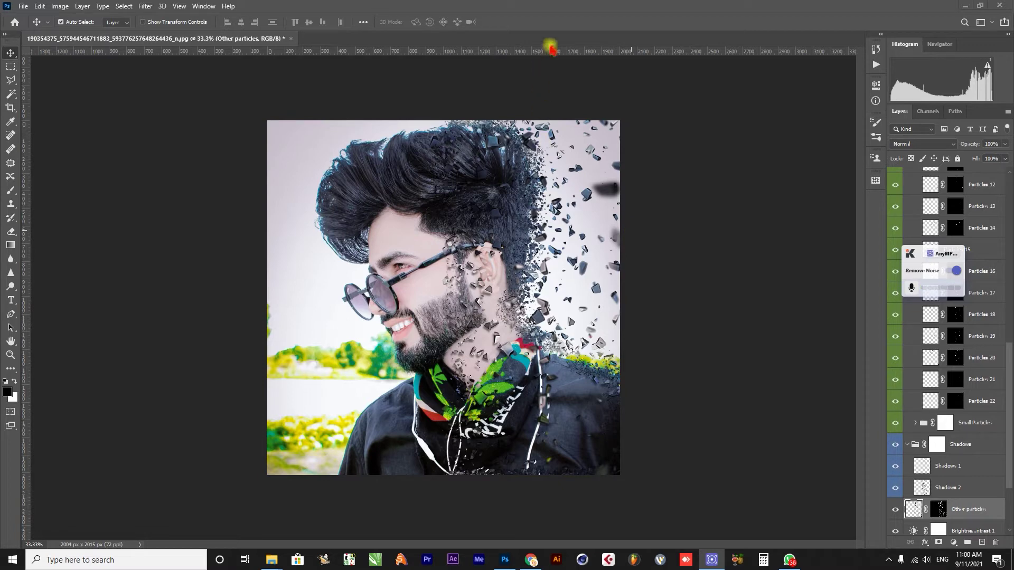
Step: Close the dispersed version of the portrait without saving, leaving the plain original photo to work on
click(547, 23)
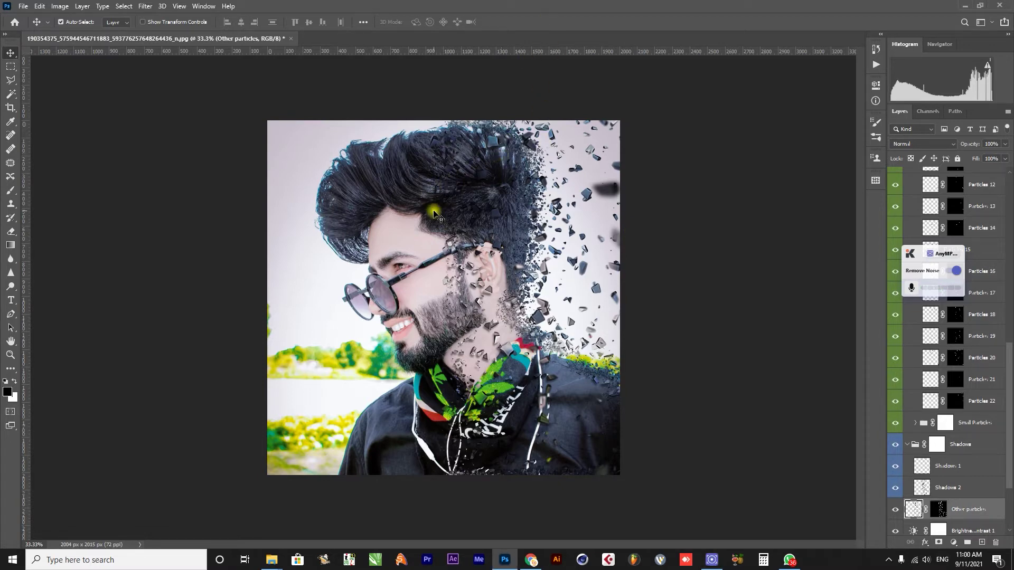
drag(433, 212, 644, 289)
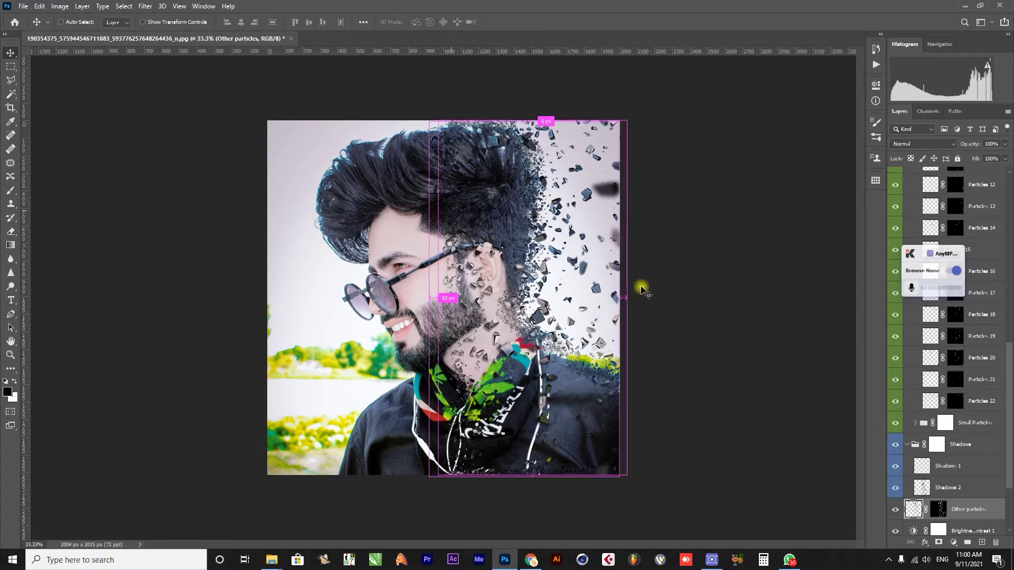
key(ctrl+w)
click(510, 218)
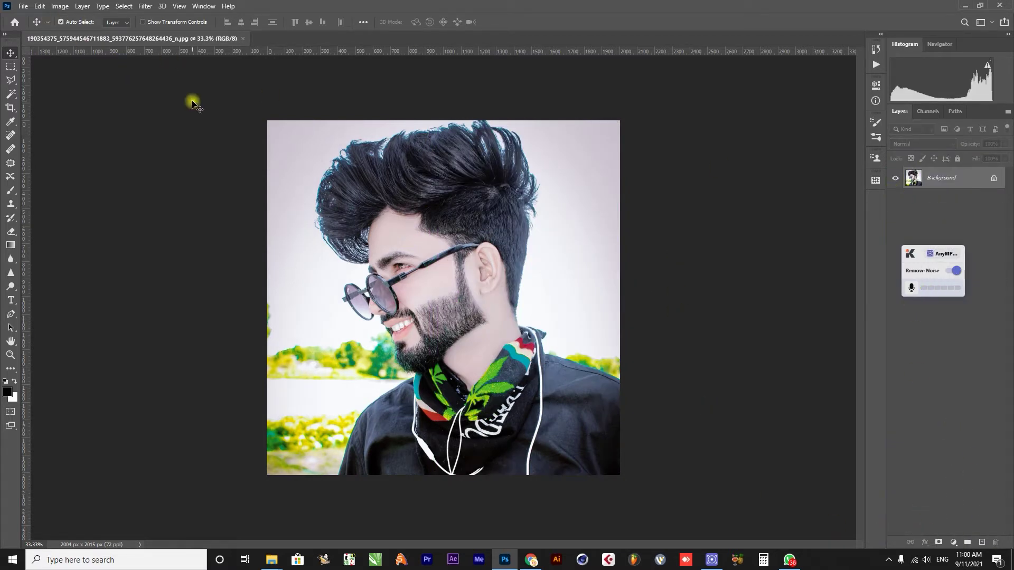
Step: With the Brush tool, view the brush import dialog containing 3D Dispersion Brushes.abr and cancel without loading
key(b)
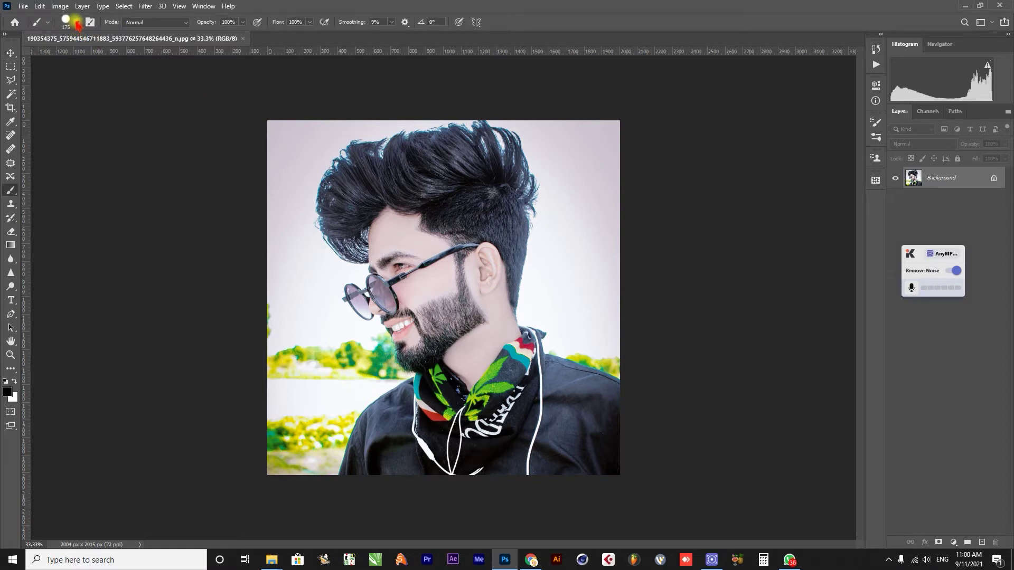
click(77, 23)
click(142, 43)
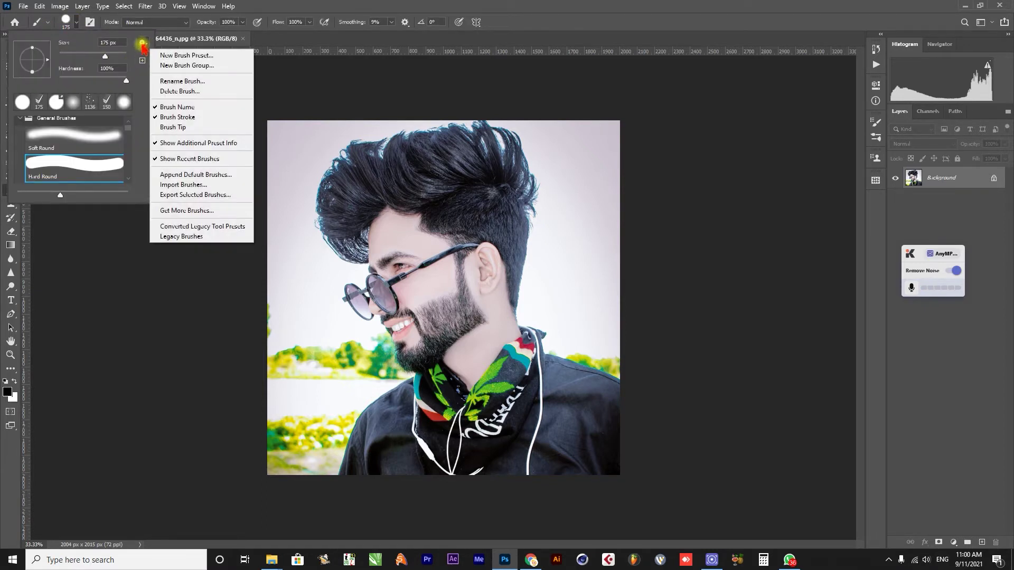
click(199, 185)
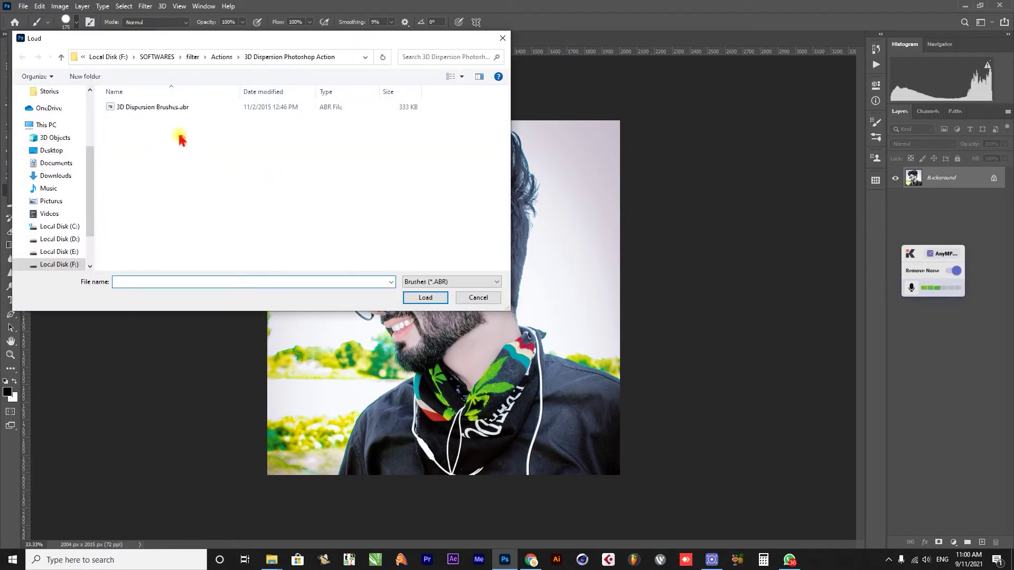
click(478, 297)
Step: Show the installed patterns and view the pattern import dialog containing 3D Dispersion Patterns.pat, then cancel without loading
click(203, 6)
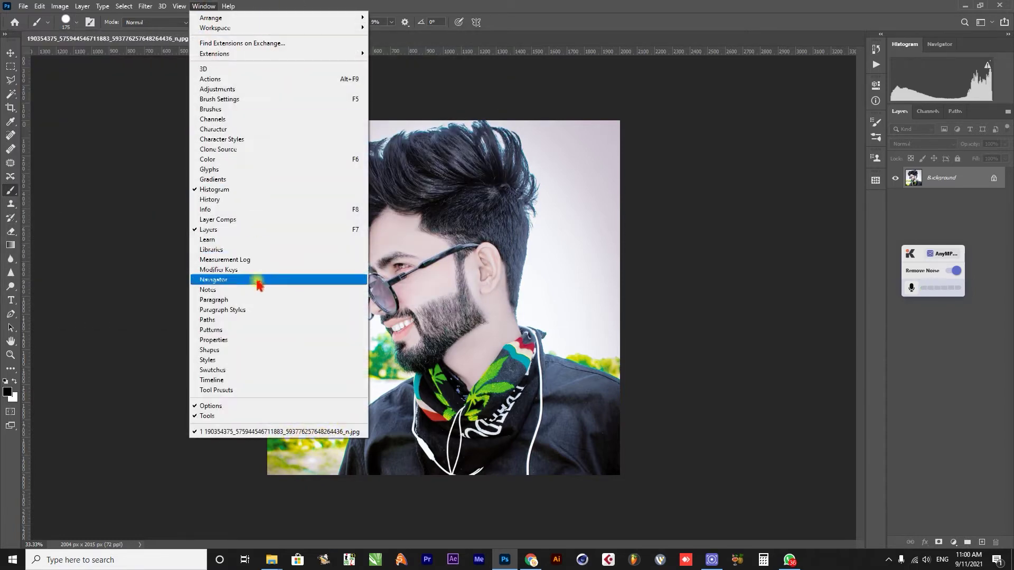
click(248, 330)
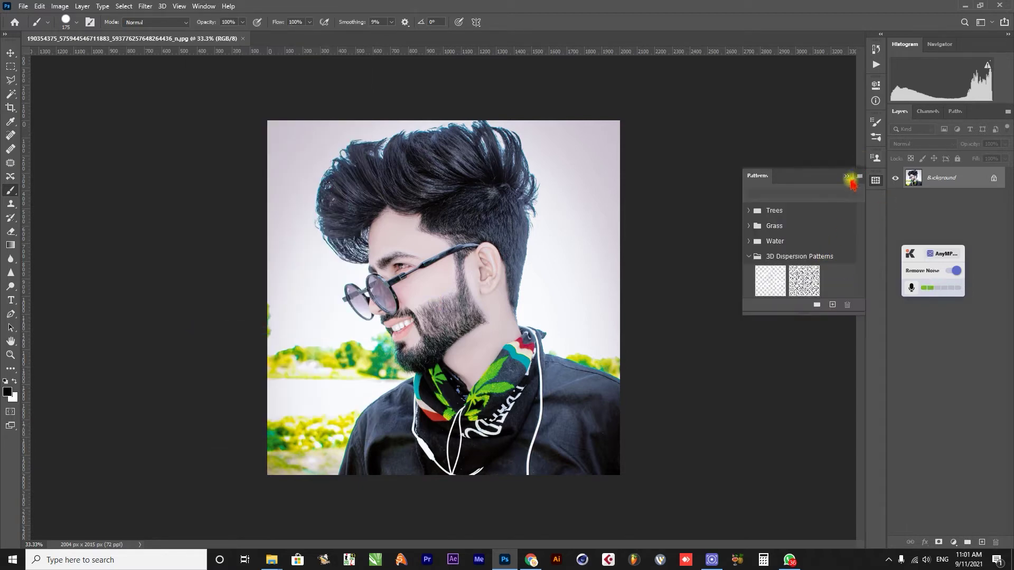
click(847, 176)
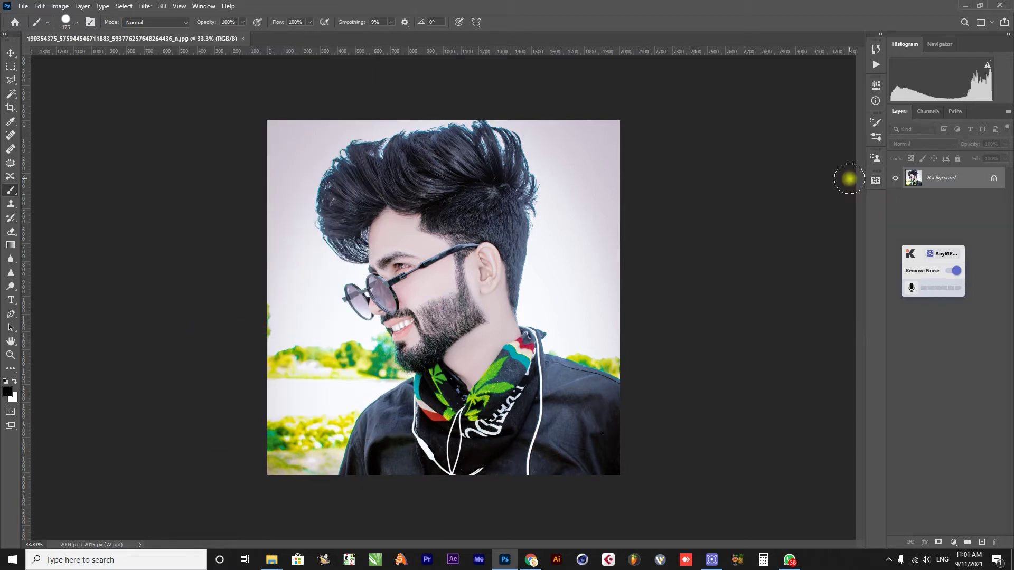
click(876, 180)
click(859, 175)
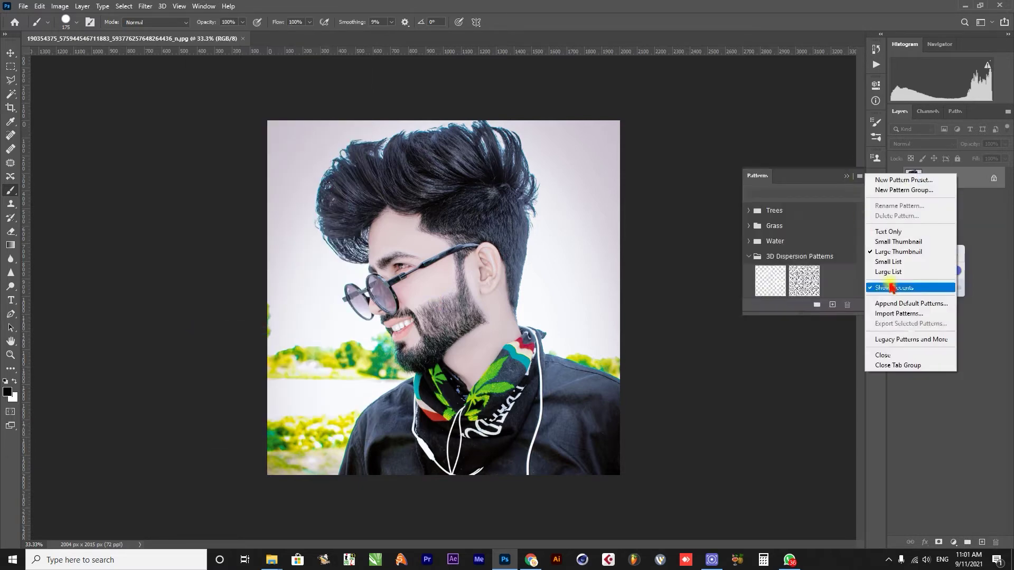
click(899, 313)
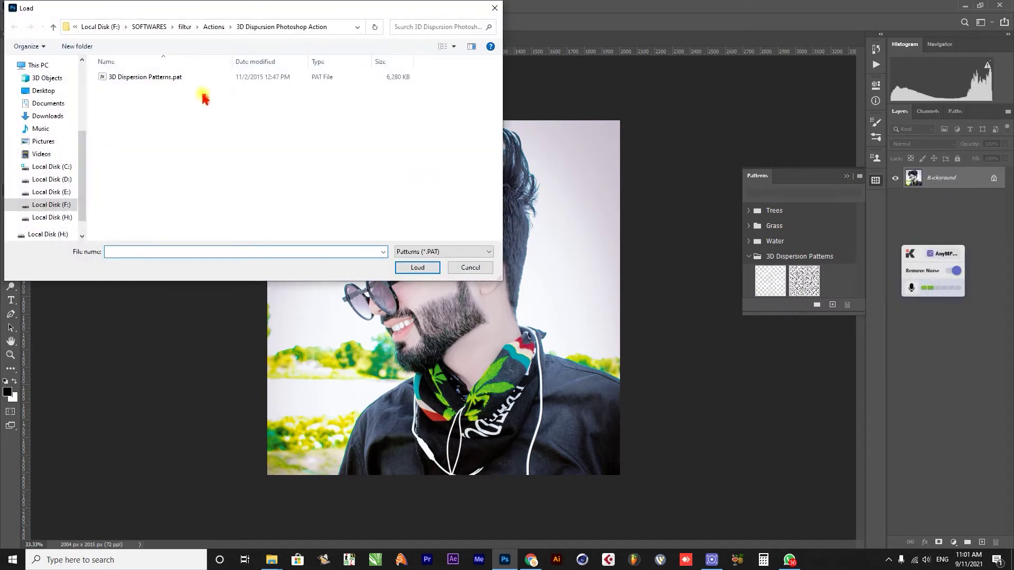
click(470, 267)
Step: Locate 3D Dispersion Photoshop Action.atn under F:\SOFTWARES\filter\Actions in the action loading dialog and cancel without loading
click(875, 64)
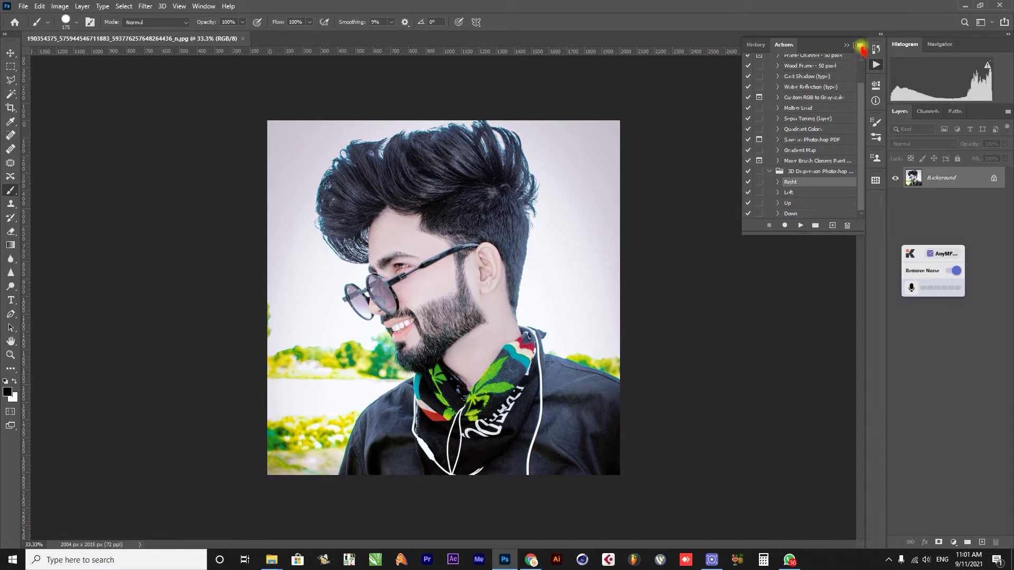
click(860, 46)
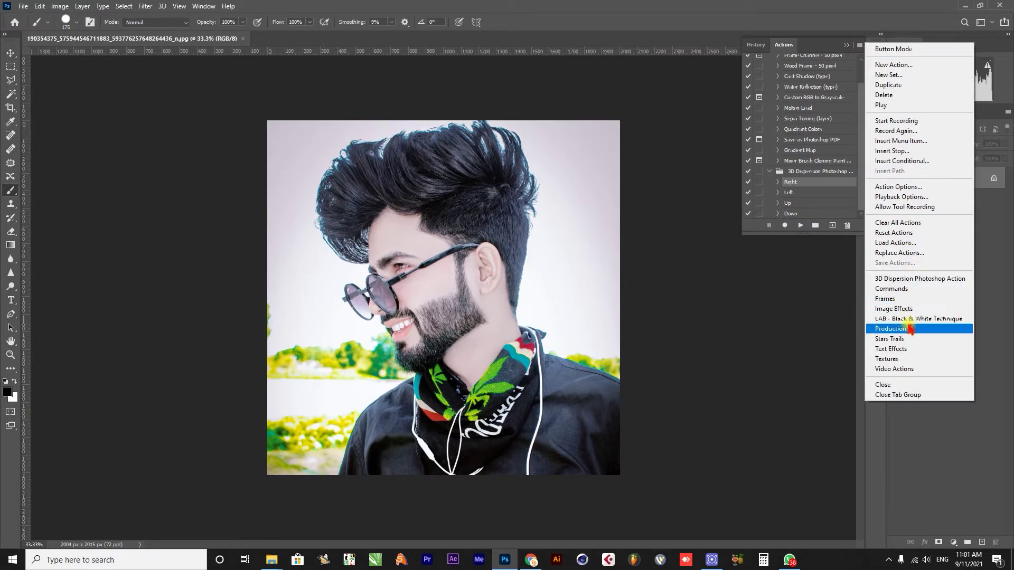
click(897, 243)
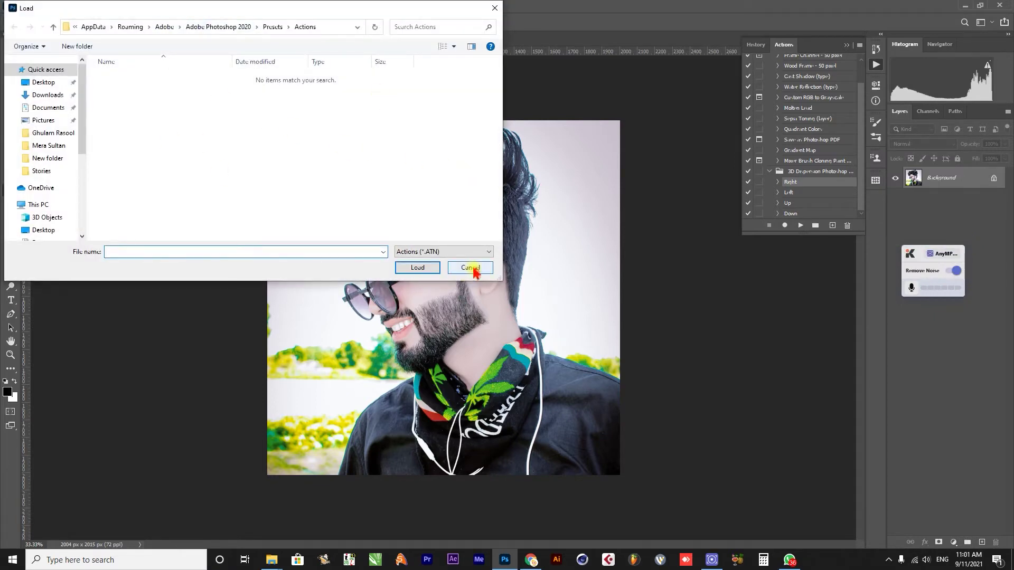
scroll(61, 199, down, 1)
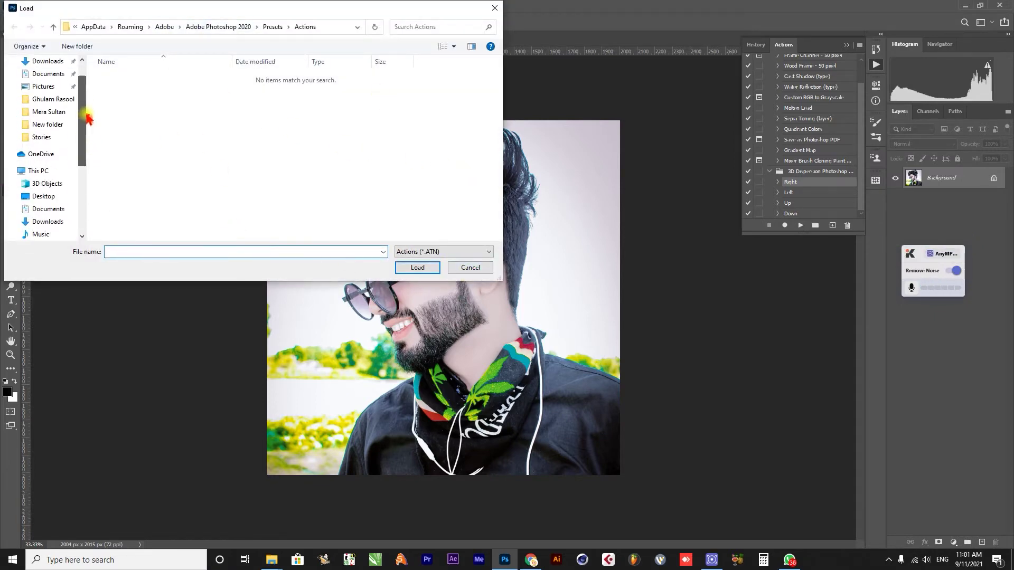
scroll(88, 119, down, 3)
click(51, 175)
double_click(155, 201)
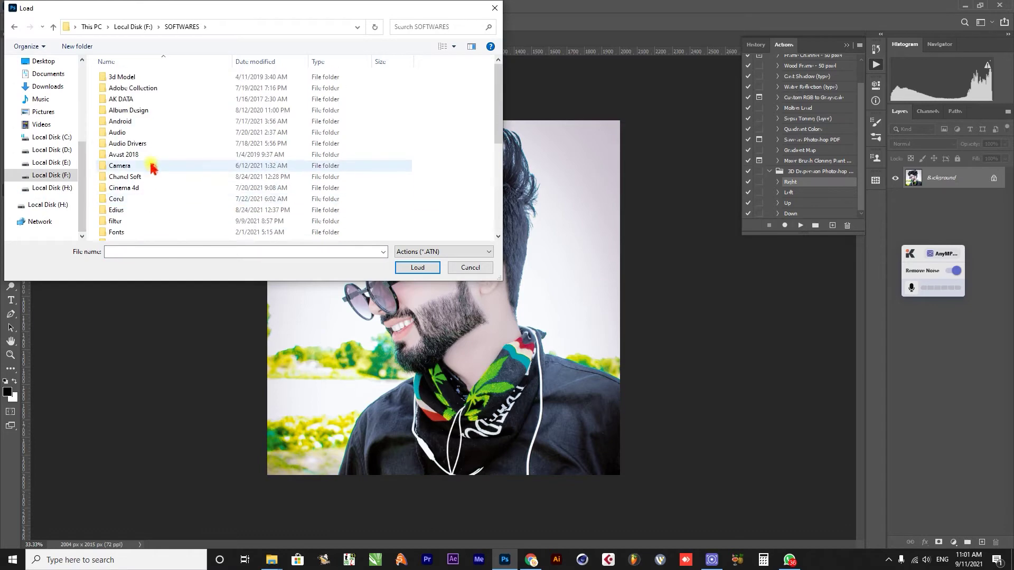
double_click(134, 220)
double_click(139, 88)
double_click(169, 78)
click(185, 77)
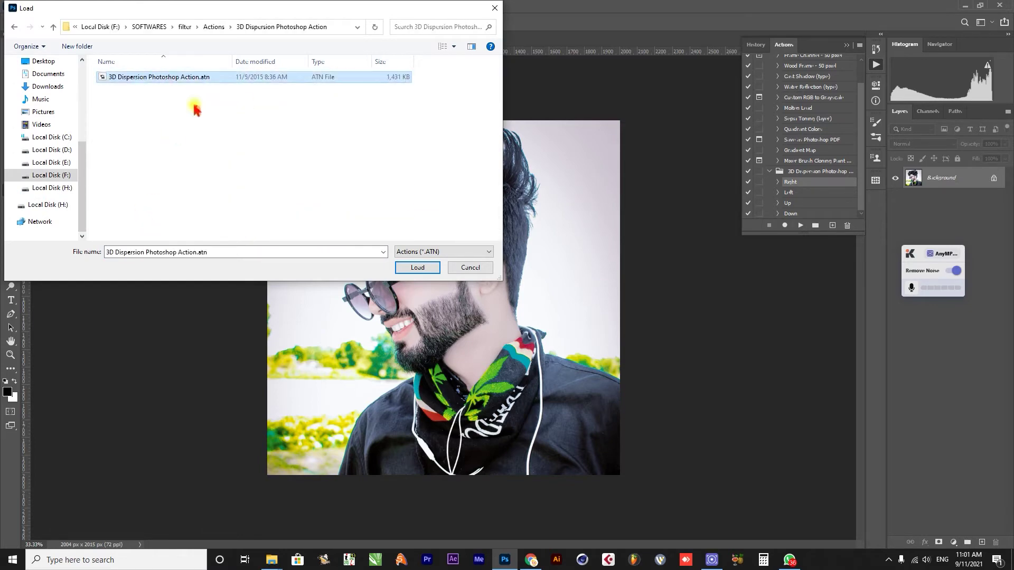
click(476, 269)
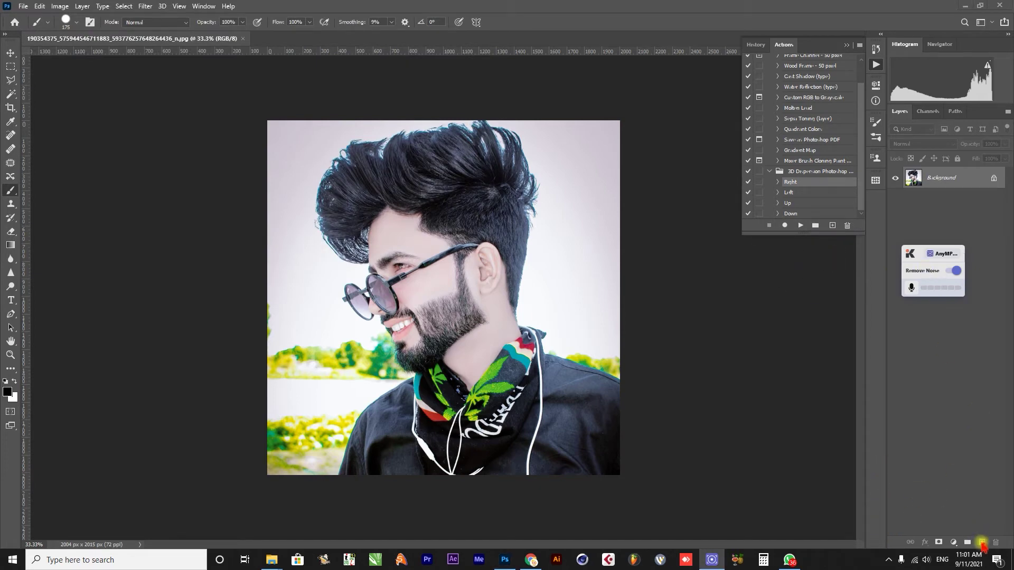
Step: Add a new layer above the Background and name it area
click(982, 541)
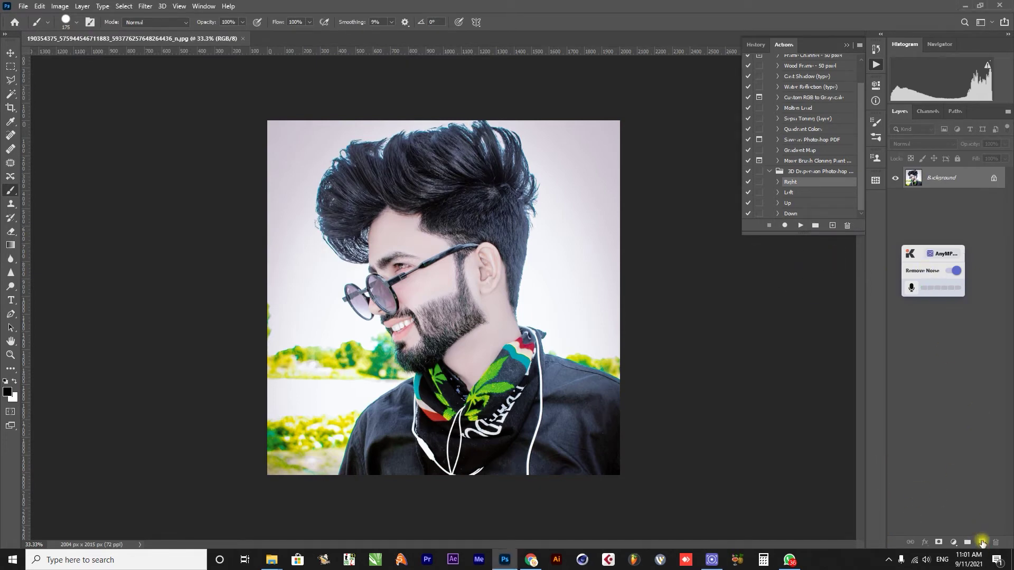
click(982, 541)
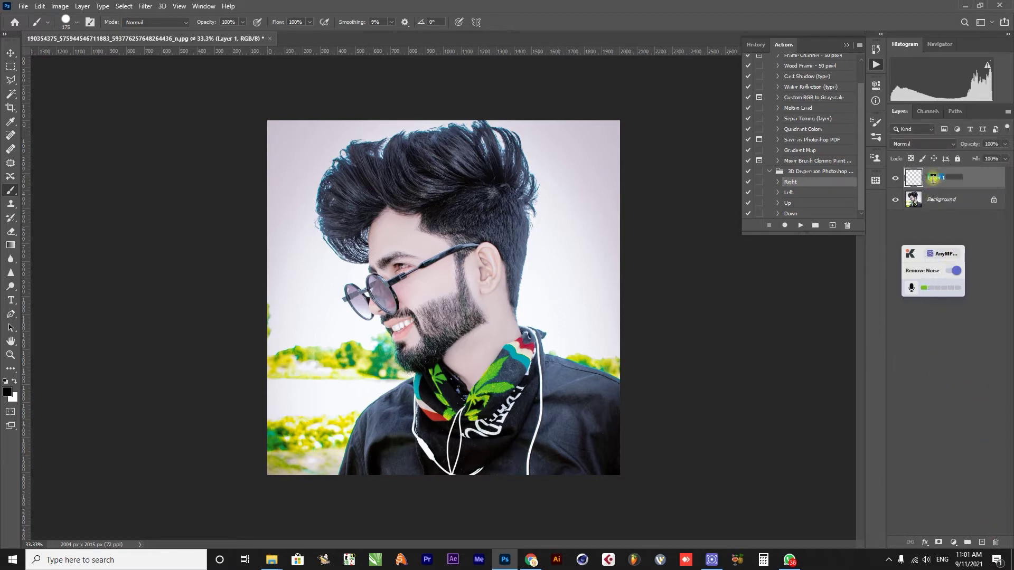
key(Return)
Step: Check the Hard Round brush preset and set the foreground colour to bright green, 0cff00
click(71, 23)
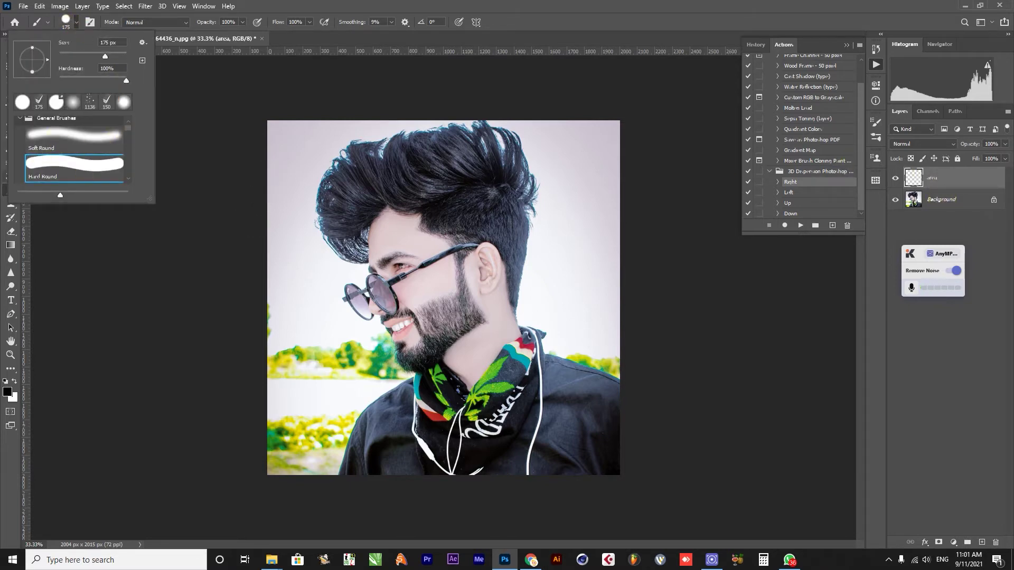
click(494, 57)
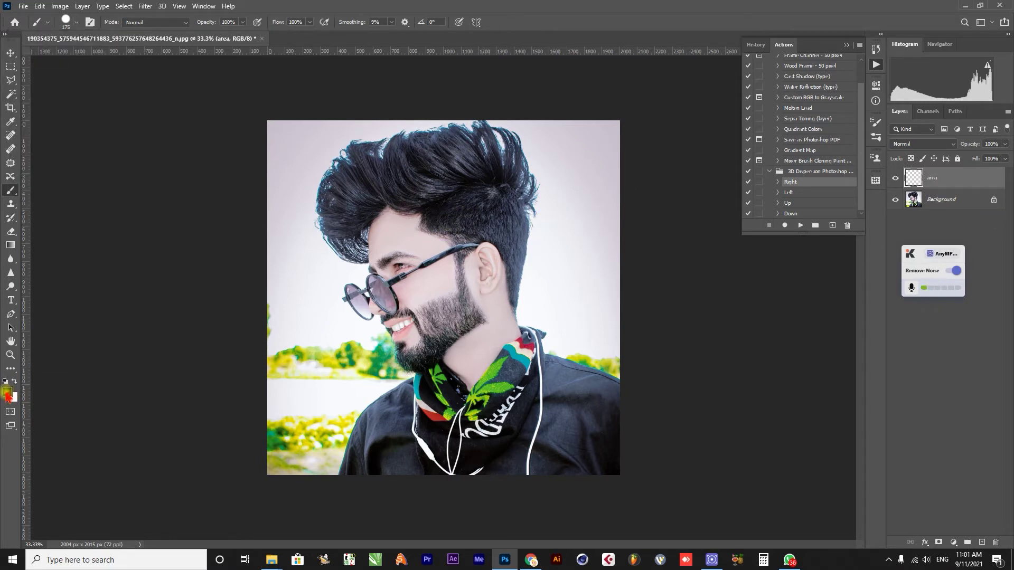
click(7, 393)
click(667, 221)
drag(641, 184, 657, 130)
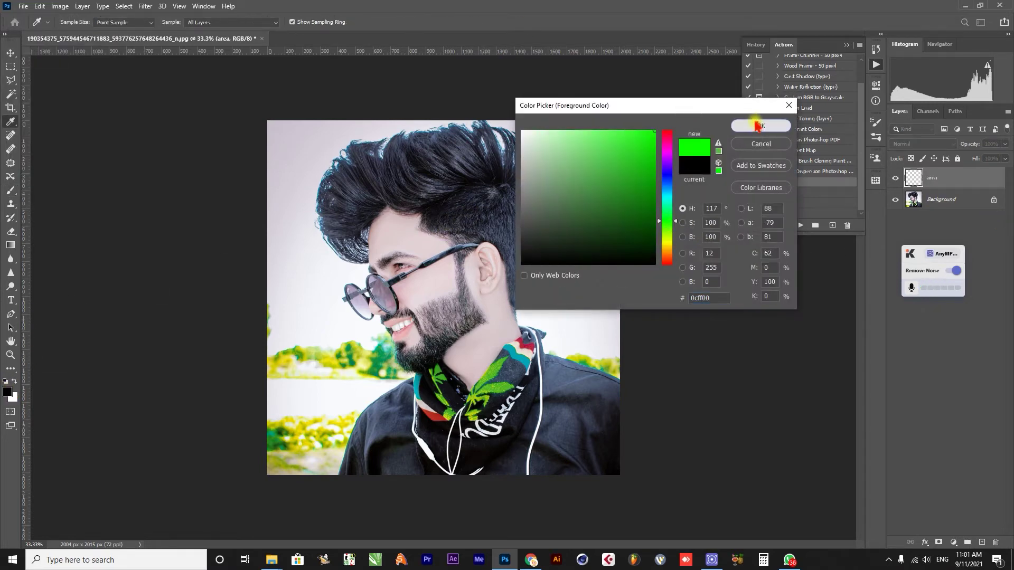
click(758, 126)
Step: Paint green on the area layer over the back of the hair, ear, neck, scarf and rear shoulder
key(ctrl+space)
ctrl+click(491, 201)
ctrl+click(490, 201)
mouse_move(534, 241)
mouse_down()
mouse_move(445, 202)
mouse_move(469, 248)
mouse_up()
key(b)
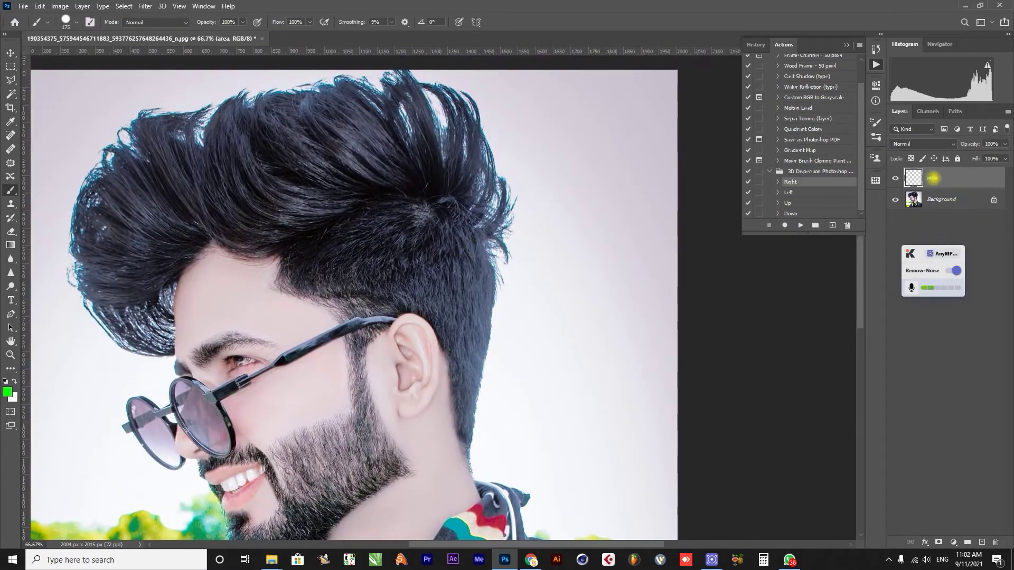
mouse_move(440, 123)
mouse_down()
mouse_move(356, 119)
mouse_move(352, 236)
mouse_move(366, 189)
mouse_move(406, 211)
mouse_move(432, 157)
mouse_move(459, 155)
mouse_move(471, 296)
mouse_move(464, 378)
mouse_move(425, 273)
mouse_move(398, 325)
mouse_move(382, 300)
mouse_move(321, 107)
mouse_move(258, 107)
mouse_move(229, 123)
mouse_move(306, 136)
mouse_move(276, 206)
mouse_move(289, 229)
mouse_move(343, 265)
mouse_move(244, 208)
mouse_up()
drag(478, 379, 417, 207)
mouse_move(347, 218)
mouse_down()
mouse_move(350, 312)
mouse_move(371, 288)
mouse_move(386, 210)
mouse_move(390, 354)
mouse_up()
drag(403, 376, 389, 214)
mouse_move(323, 151)
mouse_down()
mouse_move(336, 261)
mouse_move(339, 198)
mouse_move(363, 355)
mouse_move(398, 188)
mouse_move(427, 189)
mouse_move(419, 174)
mouse_move(455, 238)
mouse_move(553, 251)
mouse_move(622, 285)
mouse_move(414, 268)
mouse_move(582, 308)
mouse_move(433, 307)
mouse_move(653, 345)
mouse_move(388, 328)
mouse_move(429, 330)
mouse_move(600, 387)
mouse_move(421, 369)
mouse_move(596, 417)
mouse_move(536, 440)
mouse_move(608, 429)
mouse_move(421, 433)
mouse_move(419, 401)
mouse_move(393, 425)
mouse_move(385, 401)
mouse_move(355, 399)
mouse_move(324, 313)
mouse_move(316, 431)
mouse_up()
key(z)
click(317, 21)
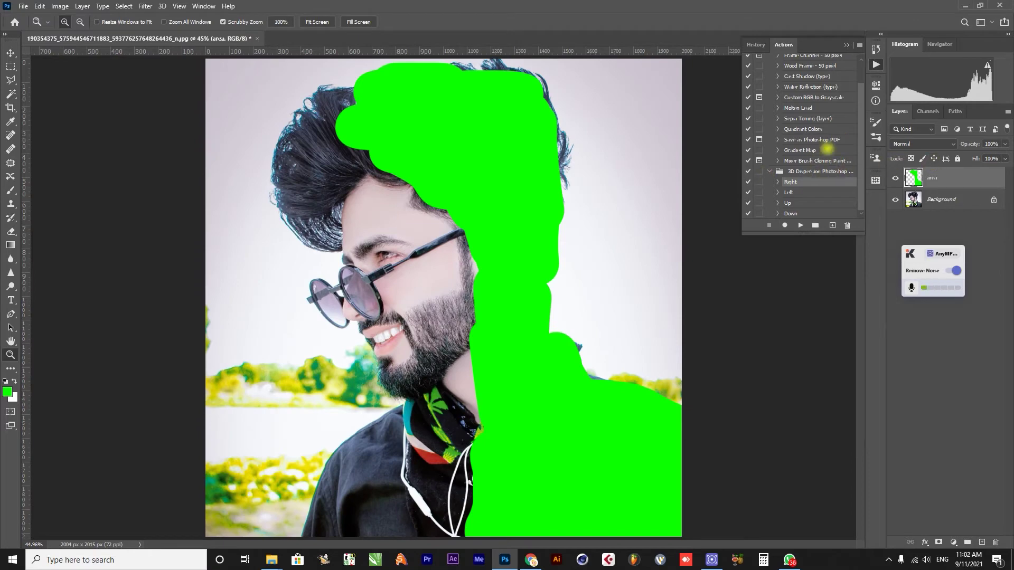
Step: Play the Right action from the 3D Dispersion Photoshop Action set on the painted portrait
click(876, 63)
click(876, 63)
click(770, 170)
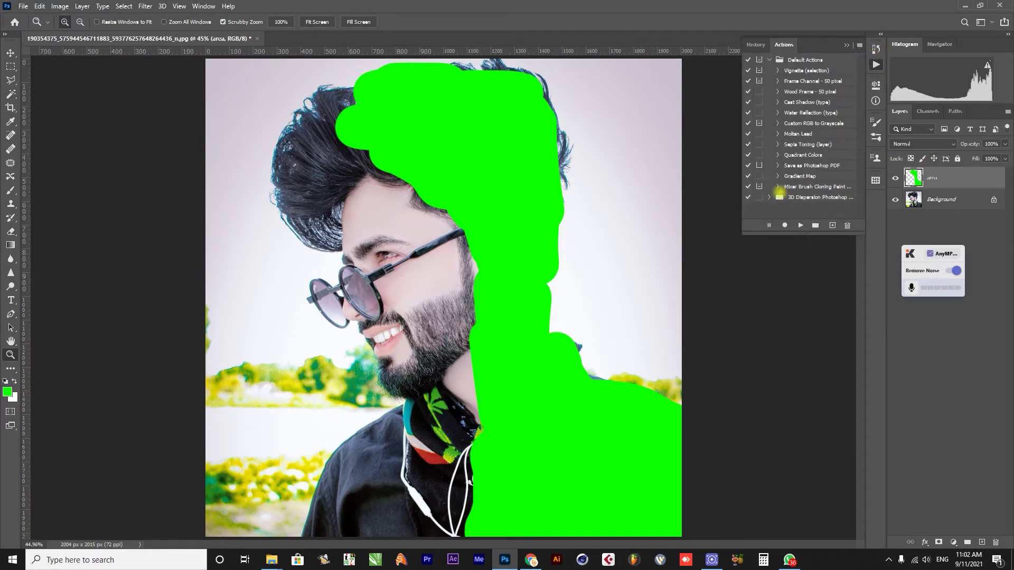
click(770, 197)
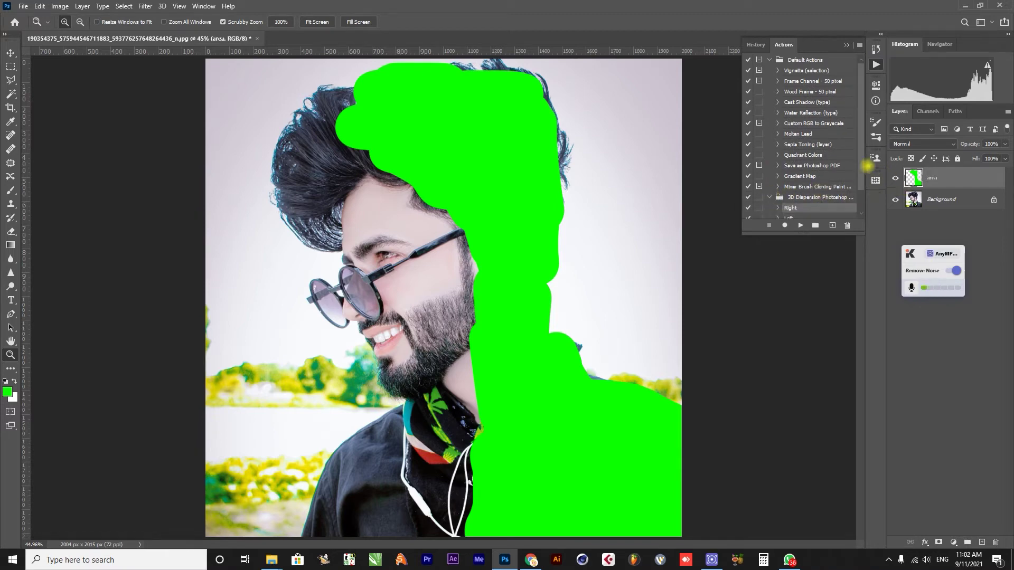
drag(860, 150, 875, 179)
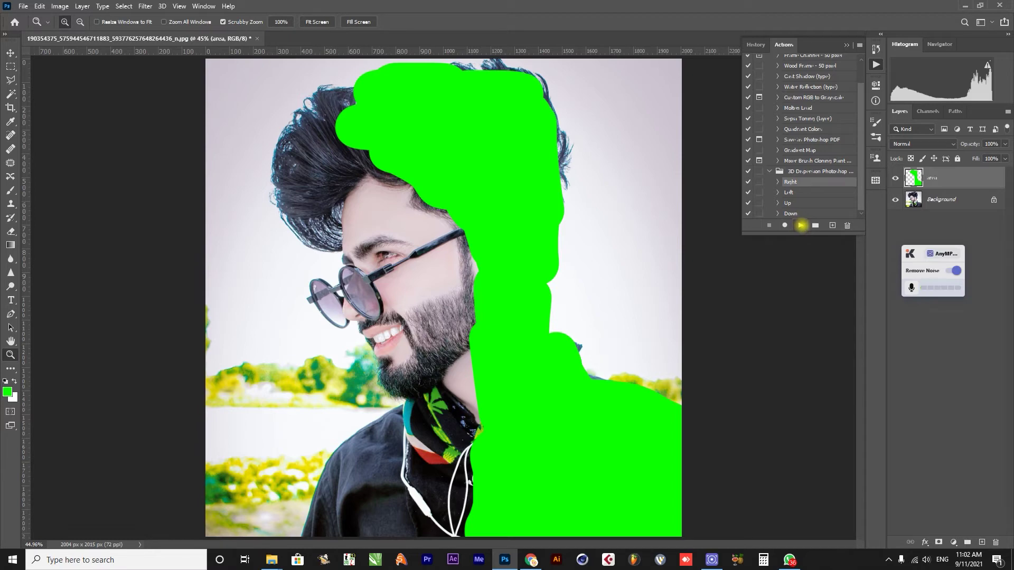
click(801, 226)
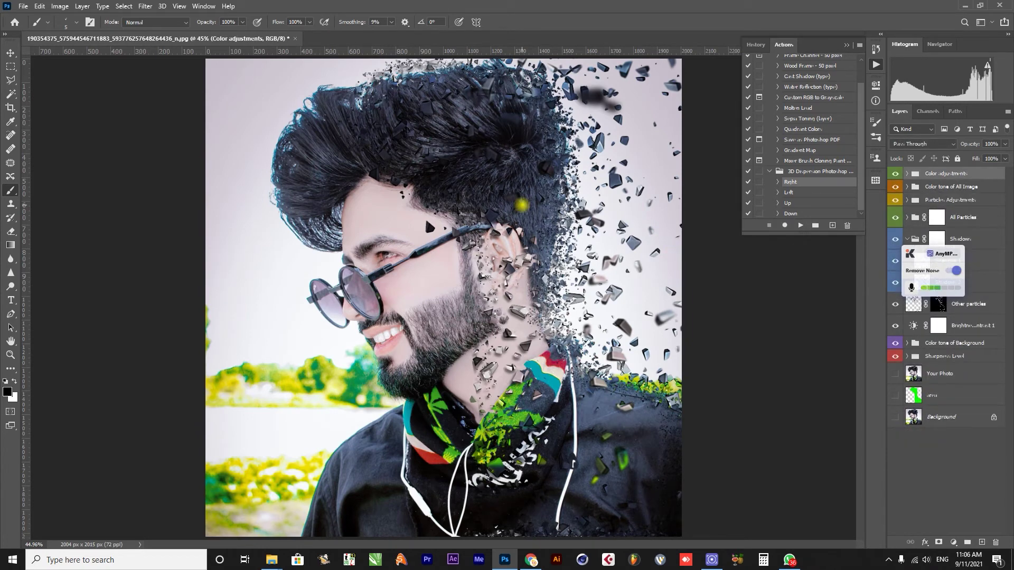
key(v)
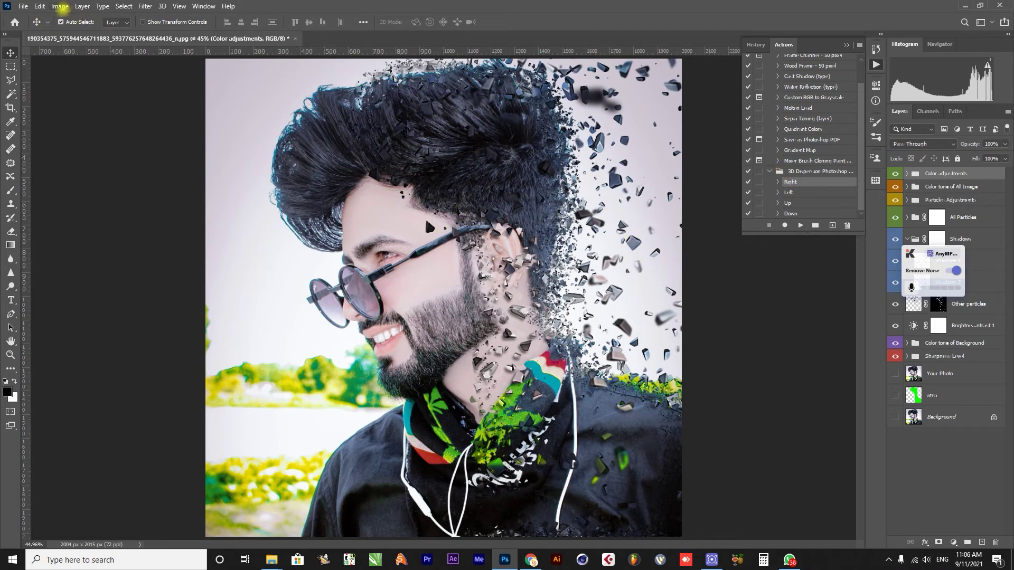
key(b)
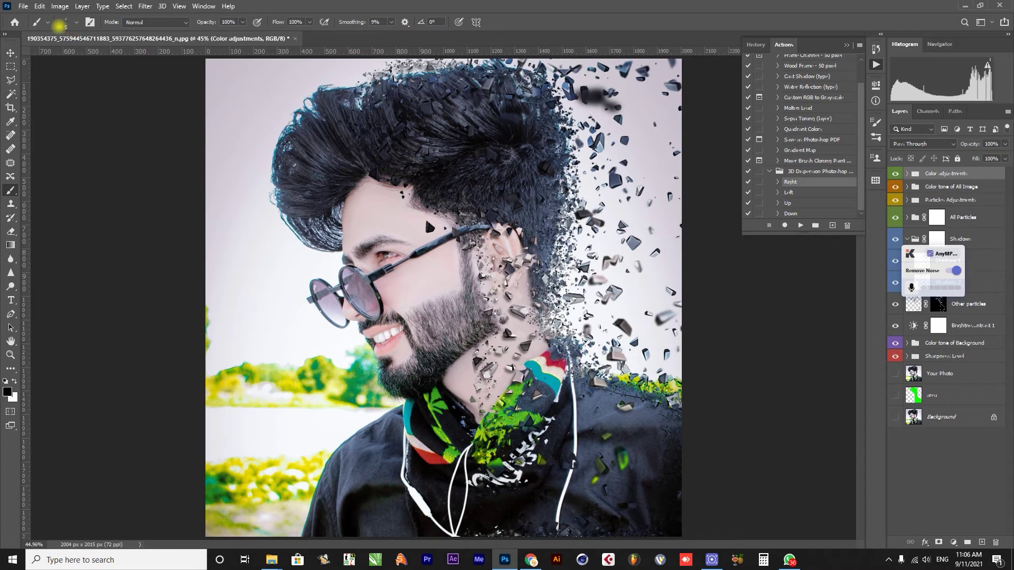
click(66, 23)
drag(128, 153, 126, 124)
click(82, 165)
click(384, 3)
click(8, 391)
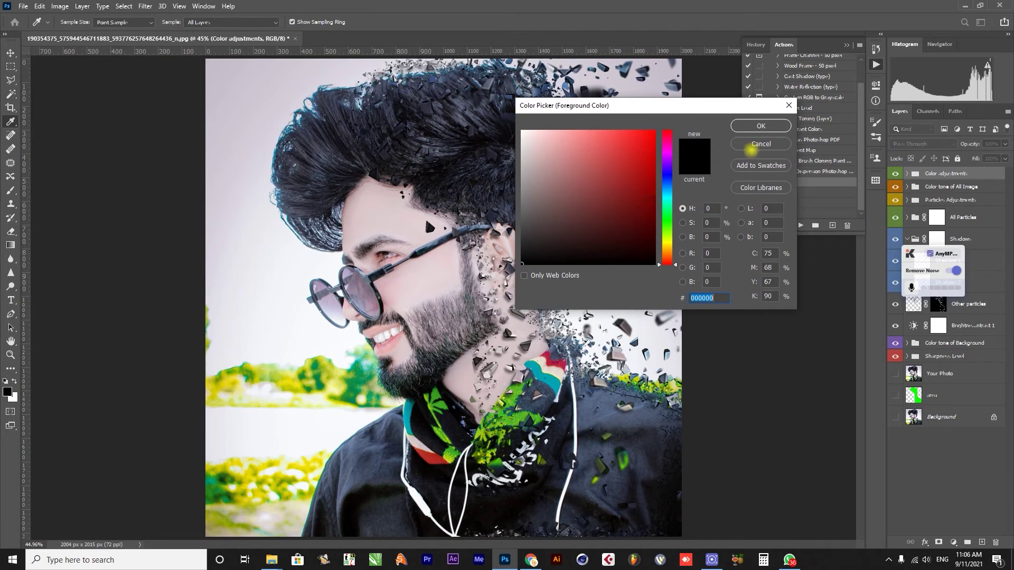
click(758, 141)
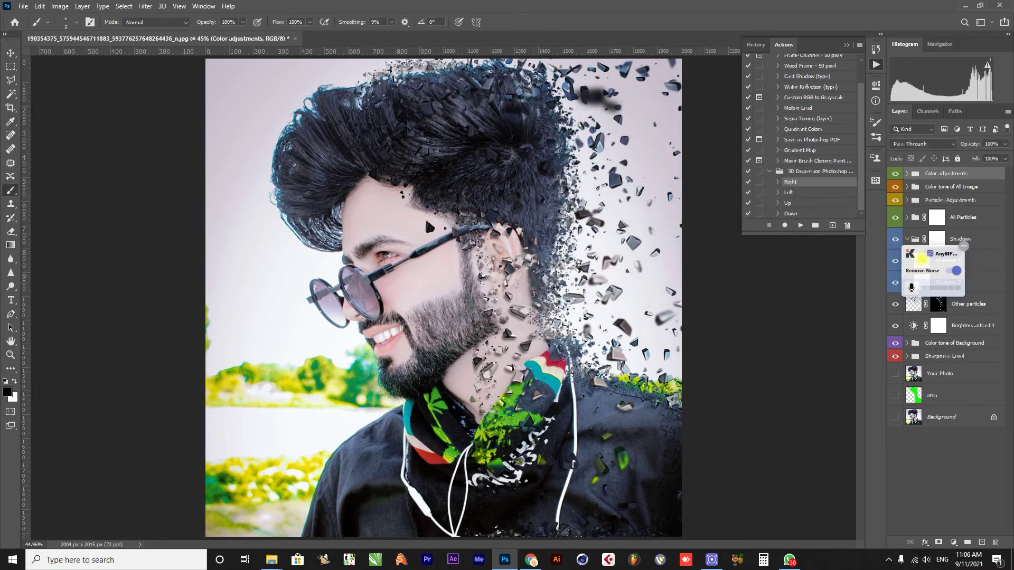
Step: Expand the All Particles group and look through its Blurred Particles and Particles layers
drag(922, 255, 771, 272)
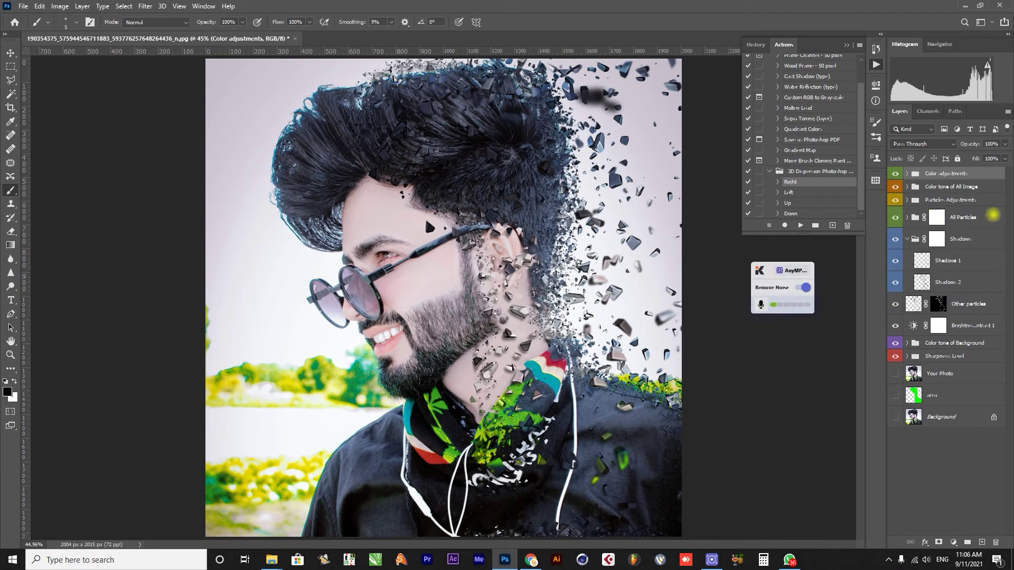
click(964, 215)
click(906, 217)
scroll(987, 284, down, 1)
scroll(988, 284, down, 4)
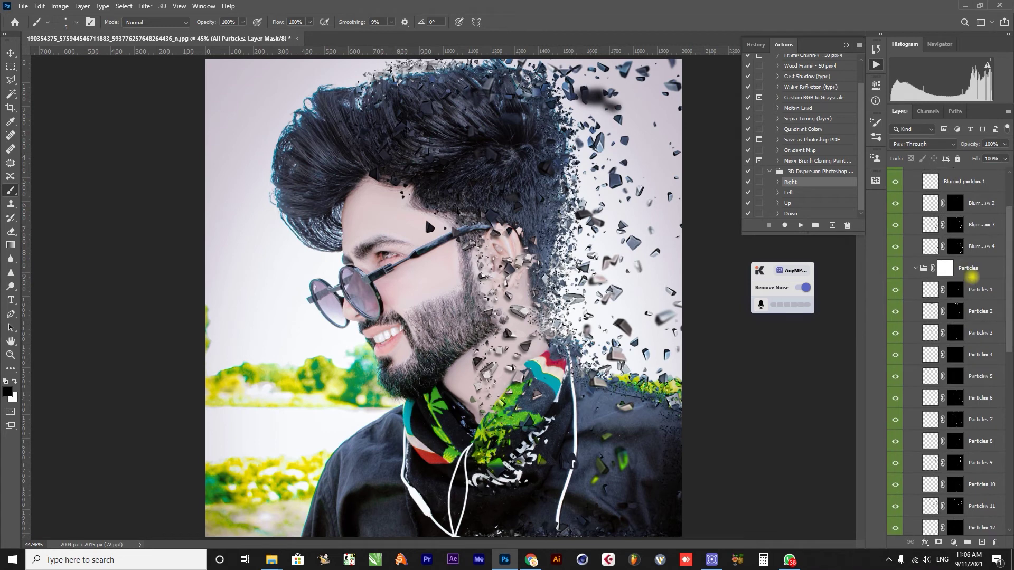
scroll(961, 250, up, 3)
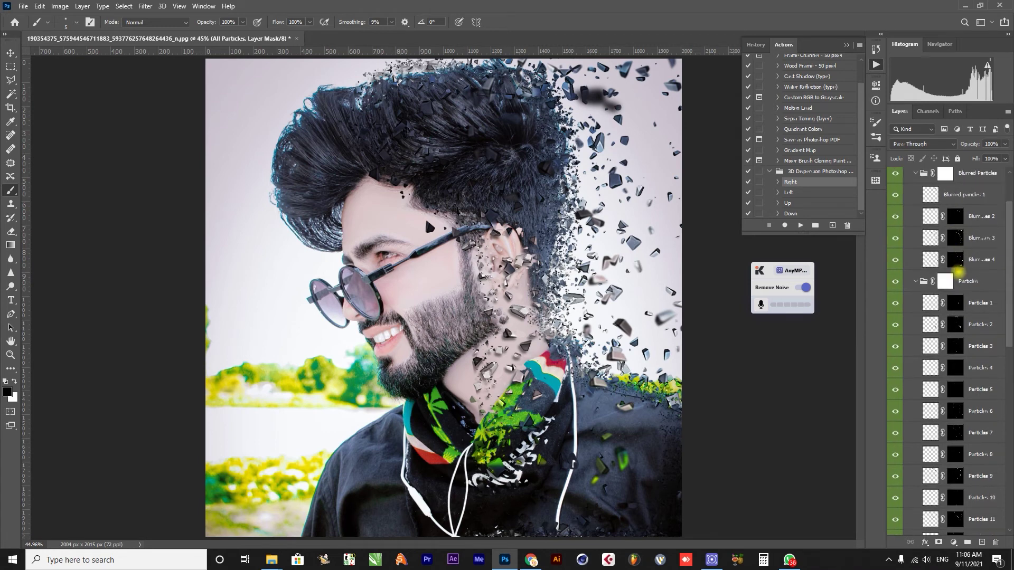
scroll(959, 271, down, 10)
scroll(958, 271, up, 5)
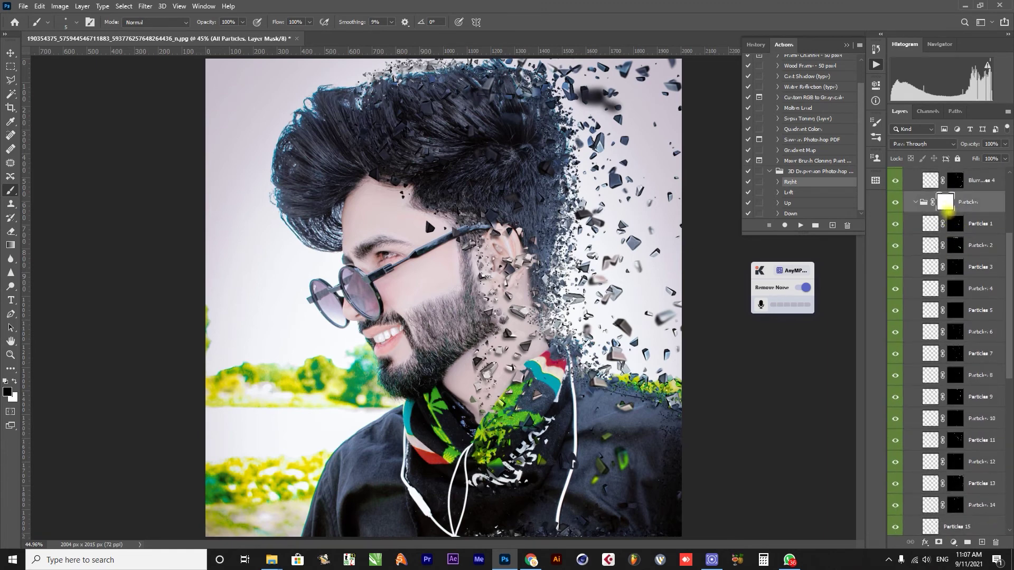
Step: Paint black on the Particles group's mask with a 175 px brush over the forehead, ear, cheek and neck to hide the fragments there
click(946, 203)
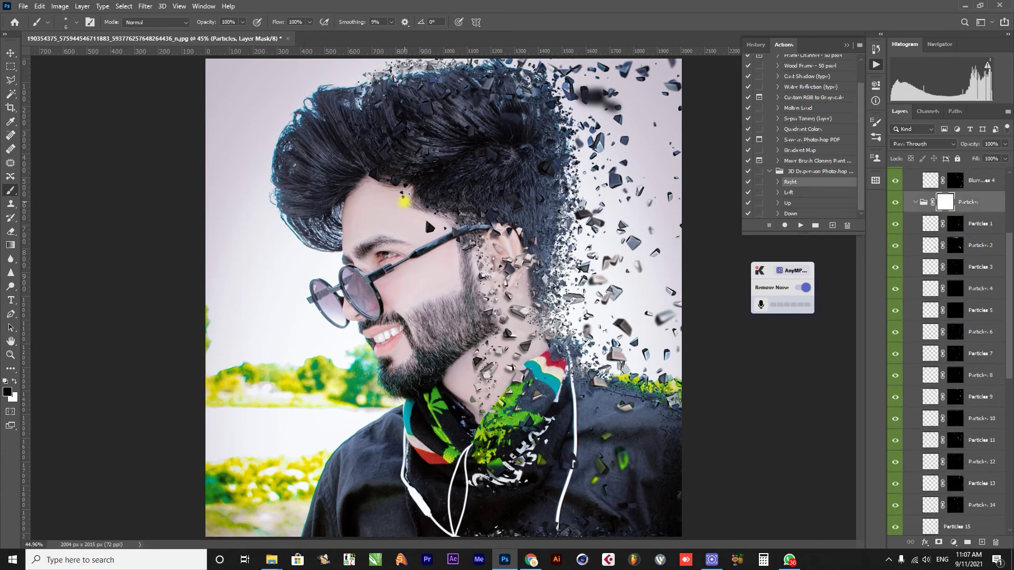
key(])
mouse_move(419, 213)
mouse_down()
mouse_move(455, 236)
mouse_move(517, 313)
mouse_move(490, 383)
mouse_move(471, 340)
mouse_move(492, 434)
mouse_move(487, 487)
mouse_move(502, 421)
mouse_up()
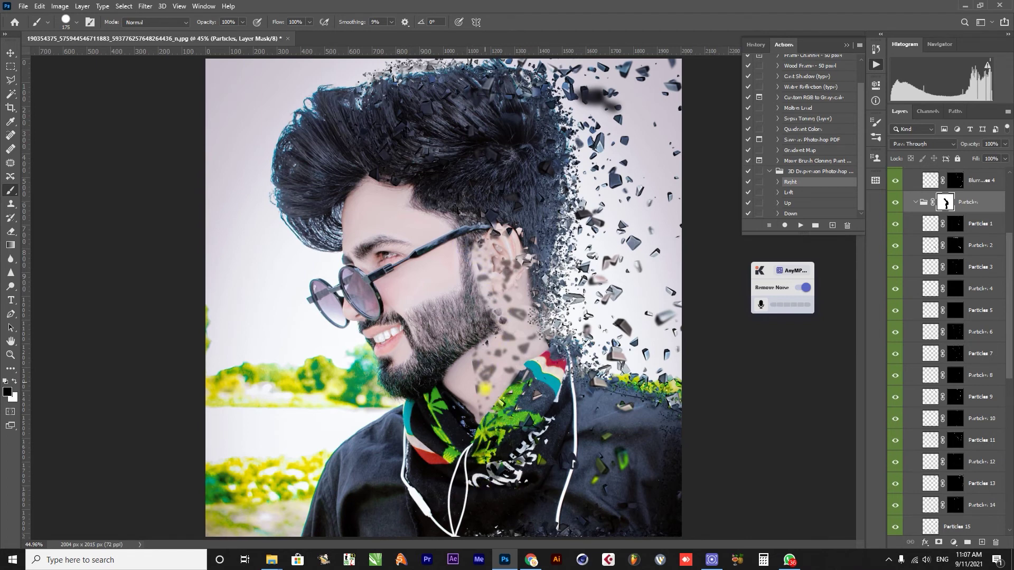
scroll(977, 339, down, 5)
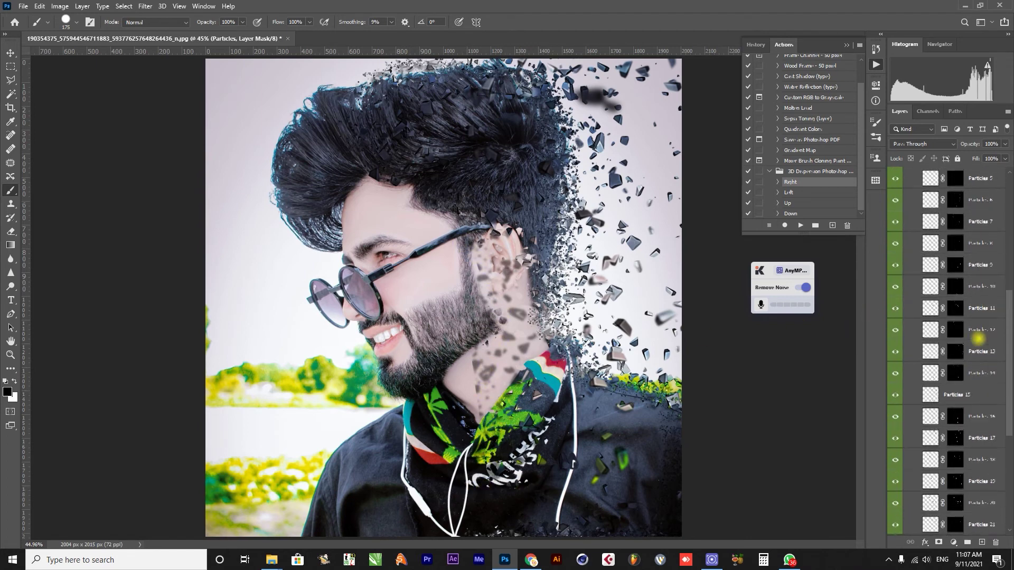
scroll(978, 339, down, 9)
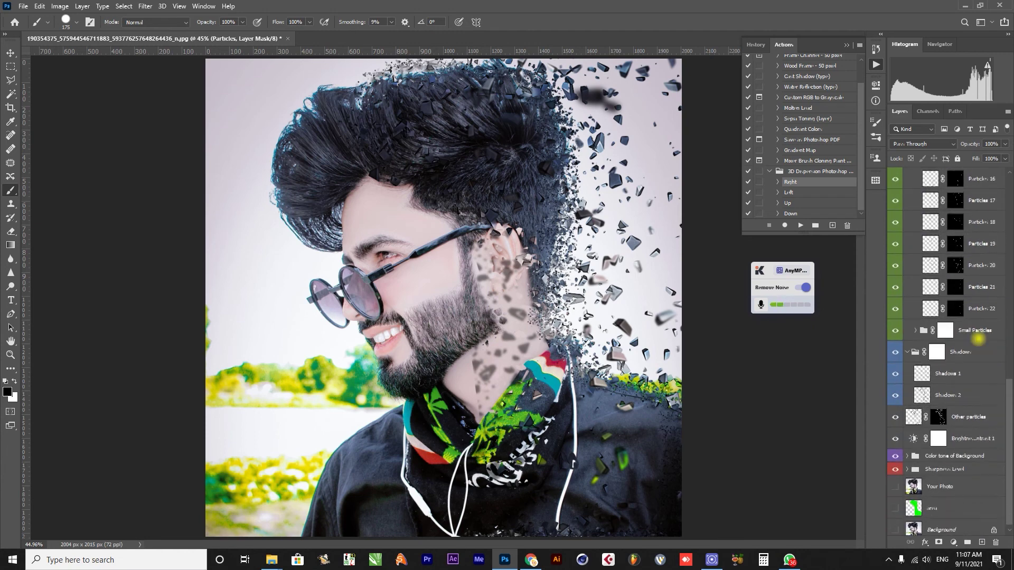
click(924, 374)
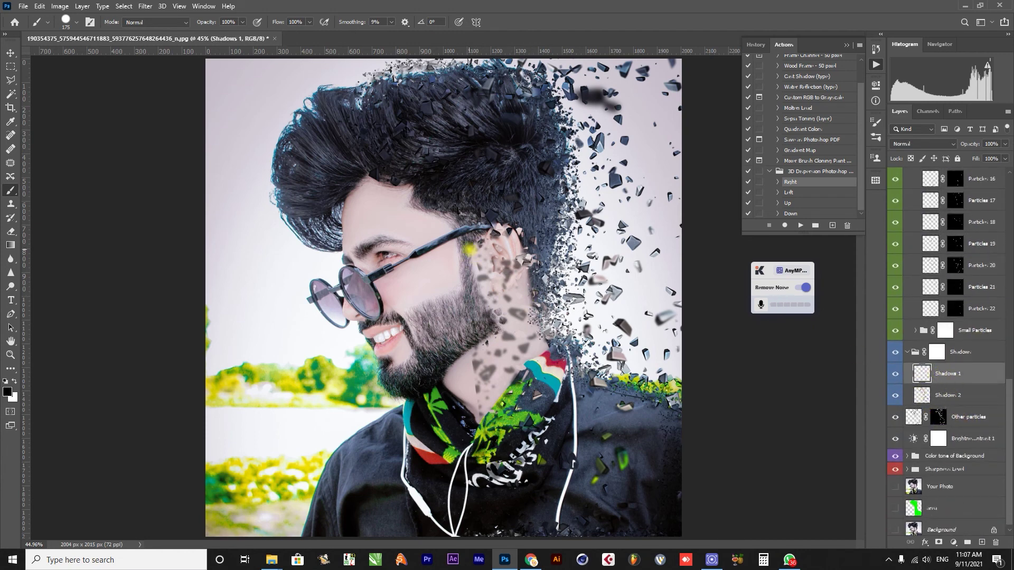
click(464, 244)
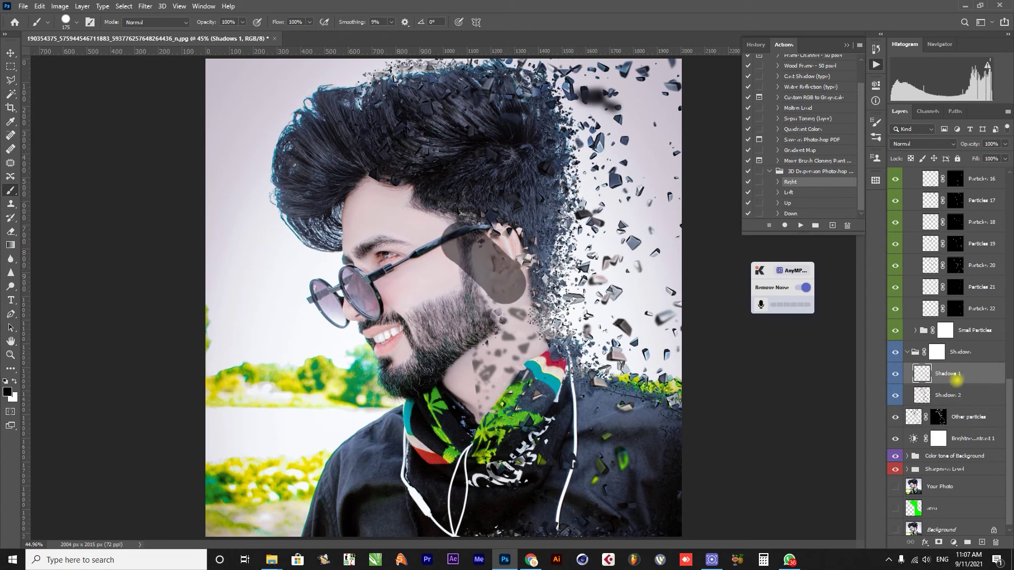
key(ctrl+z)
Step: Erase the fragment shadows on the Shadows 2 layer over the ear, cheek and neck with the Eraser tool
click(951, 394)
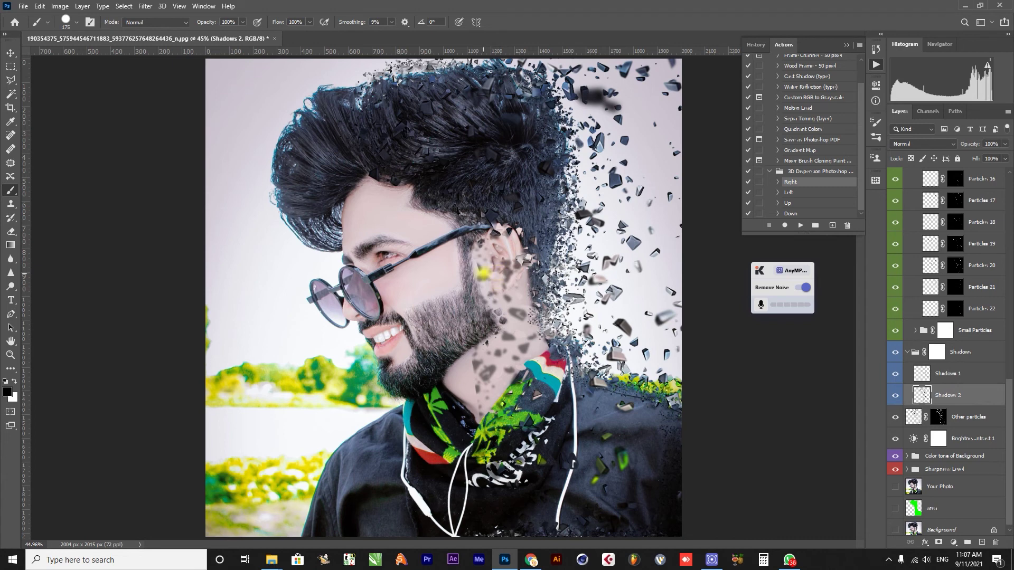
key(e)
mouse_move(466, 279)
mouse_down()
mouse_move(469, 372)
mouse_move(502, 314)
mouse_move(504, 357)
mouse_move(510, 331)
mouse_move(517, 340)
mouse_move(481, 412)
mouse_move(494, 328)
mouse_move(477, 248)
mouse_move(493, 342)
mouse_move(469, 420)
mouse_move(488, 350)
mouse_up()
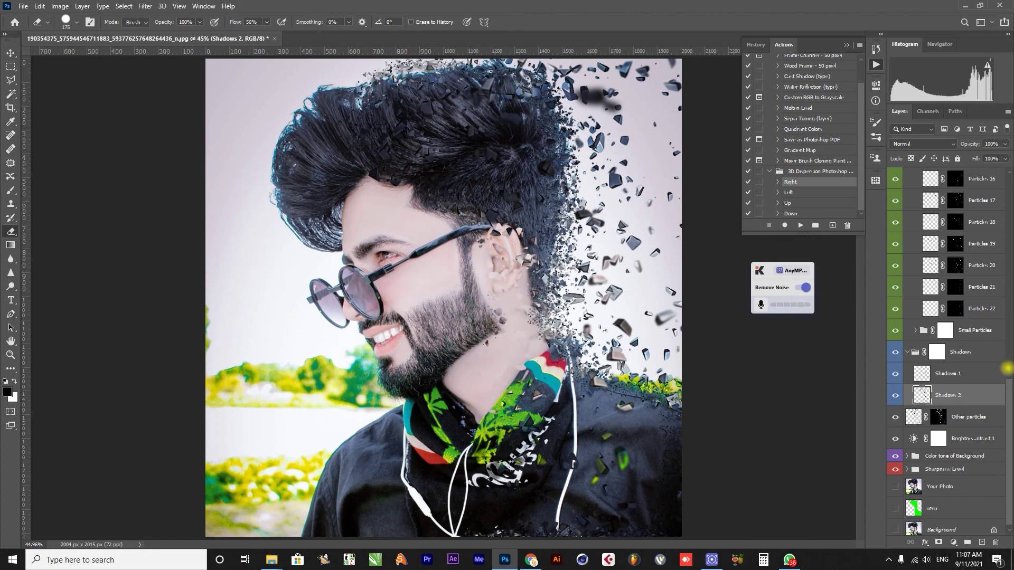
Step: Paint black with the Brush tool on the Other particles layer mask to hide the small leftover fragments along the jaw and neck
scroll(1003, 375, down, 1)
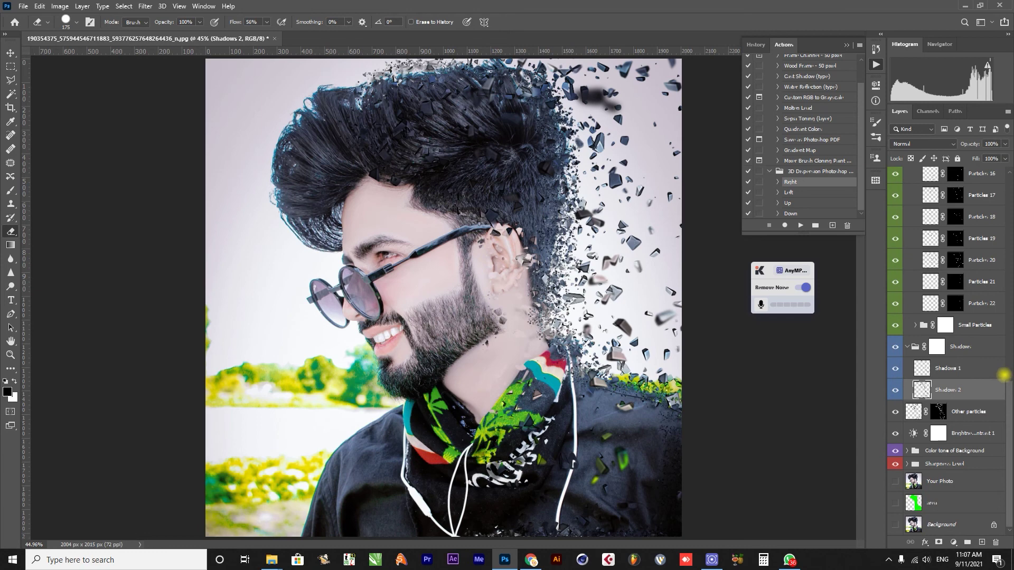
click(938, 411)
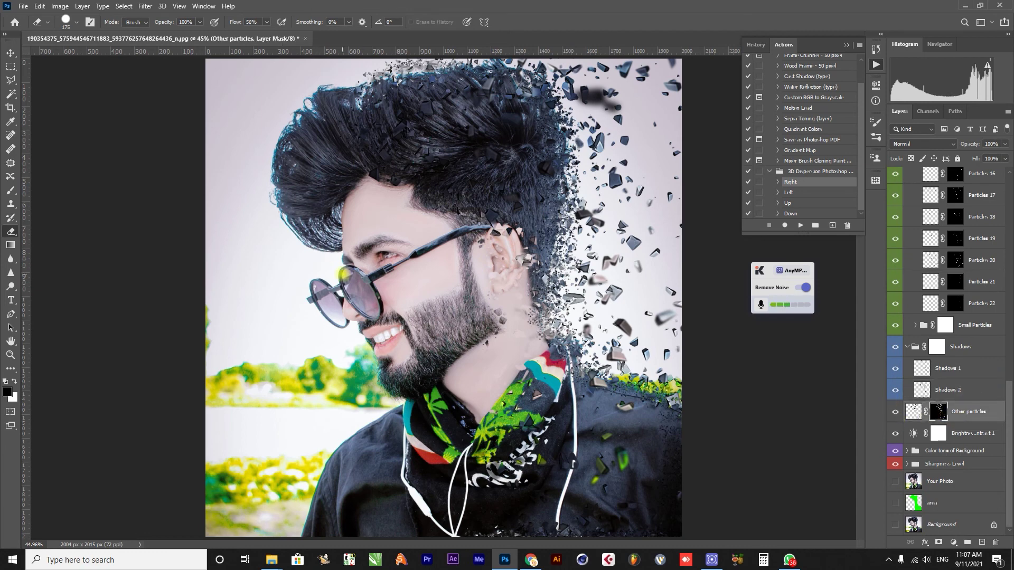
key(b)
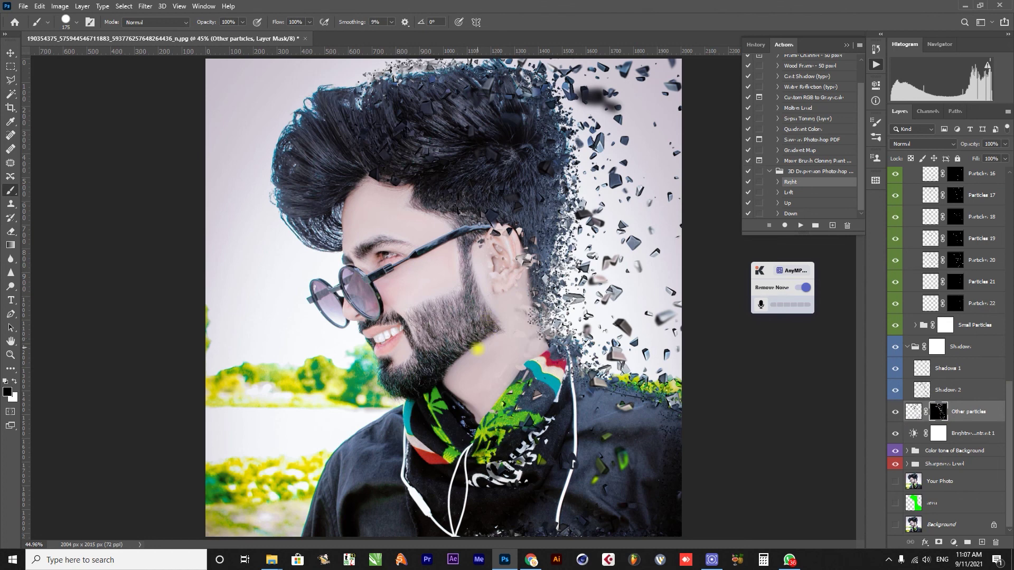